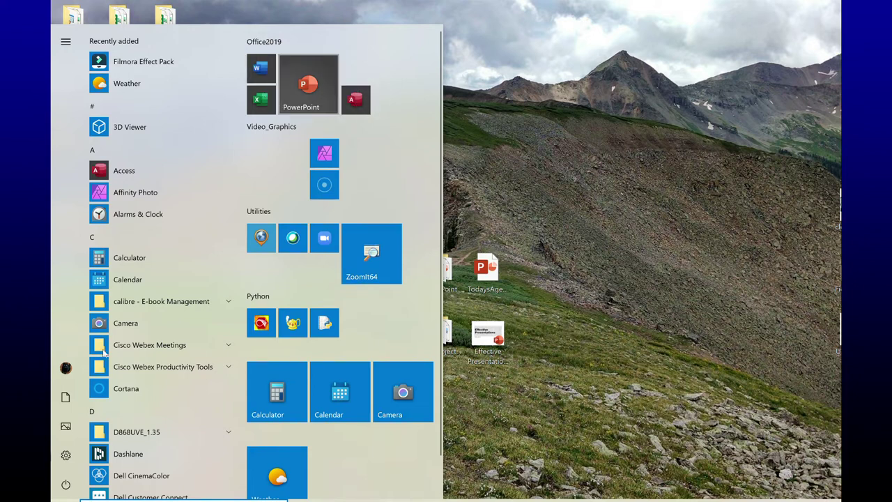
- Pin Publisher to Start and move its tile into the Office2019 group
scroll(174, 379, down, 8)
scroll(174, 380, down, 6)
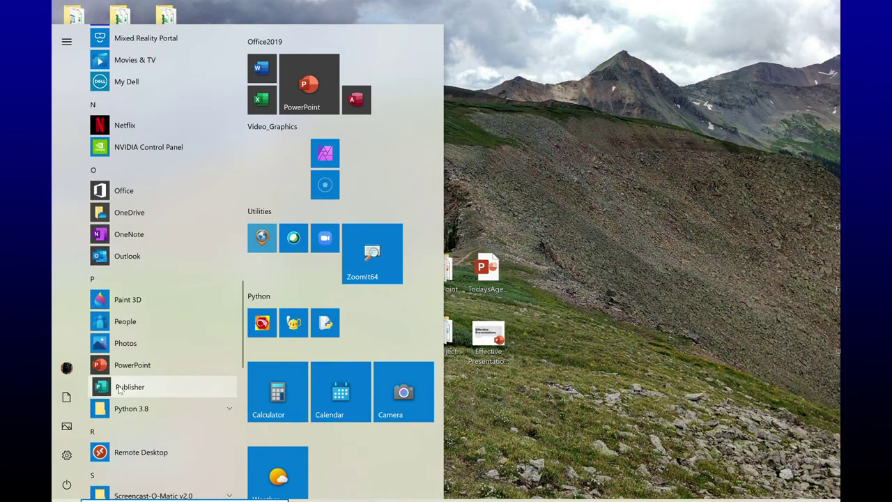
right_click(119, 392)
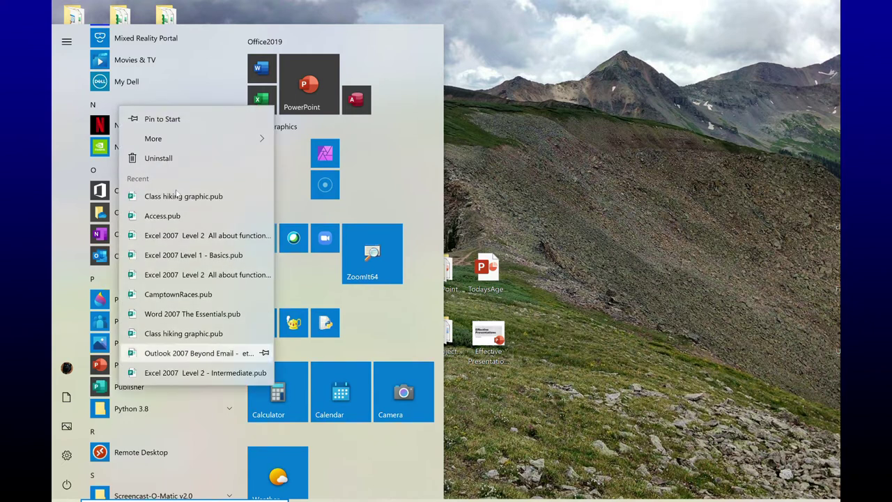
click(174, 258)
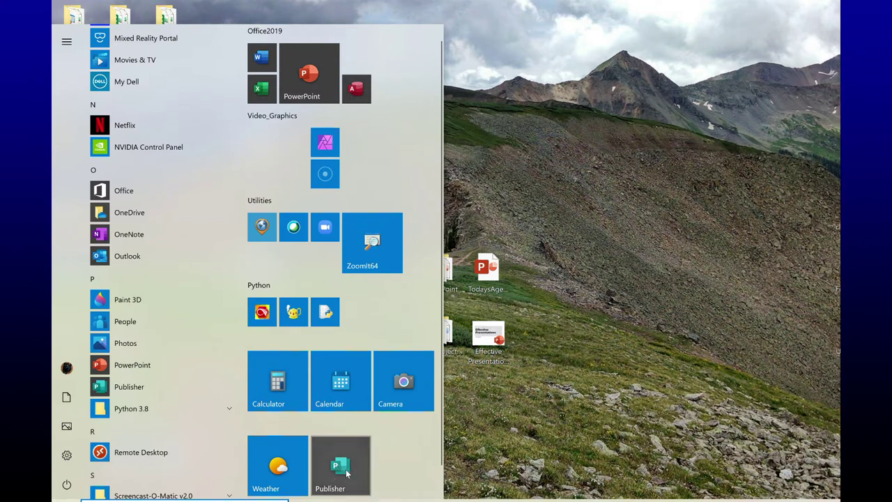
drag(346, 472, 378, 87)
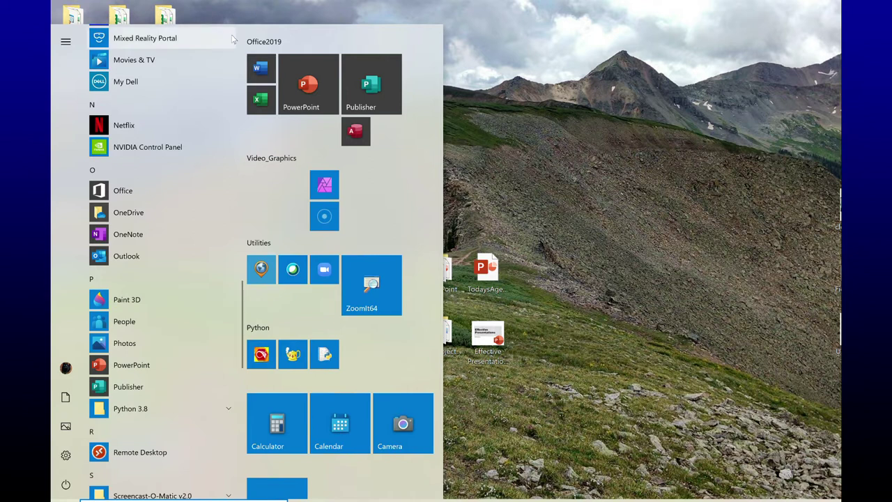
- Pin the Wondershare Filmora X desktop shortcut to Start and drag its tile into Video_Graphics
click(537, 92)
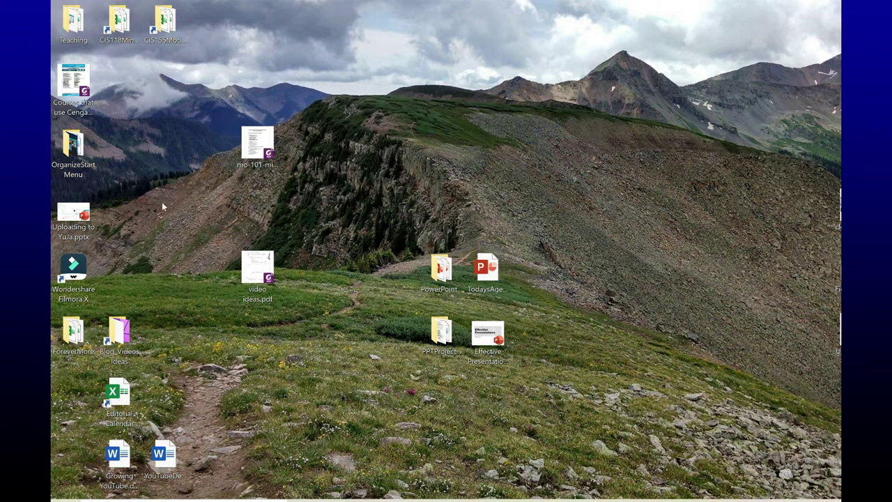
click(73, 268)
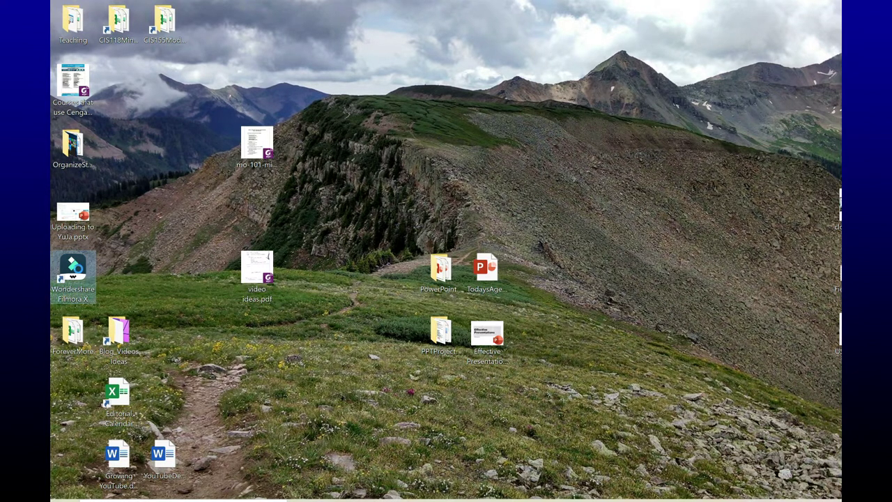
right_click(76, 270)
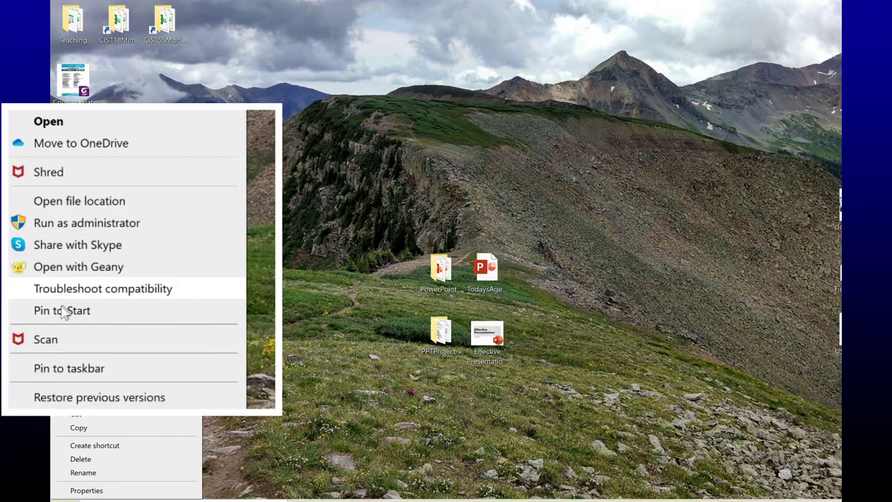
click(89, 321)
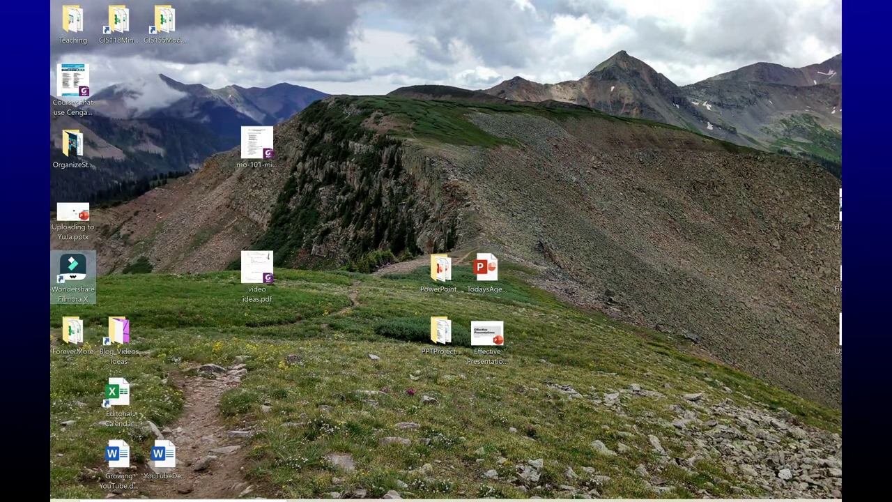
click(64, 498)
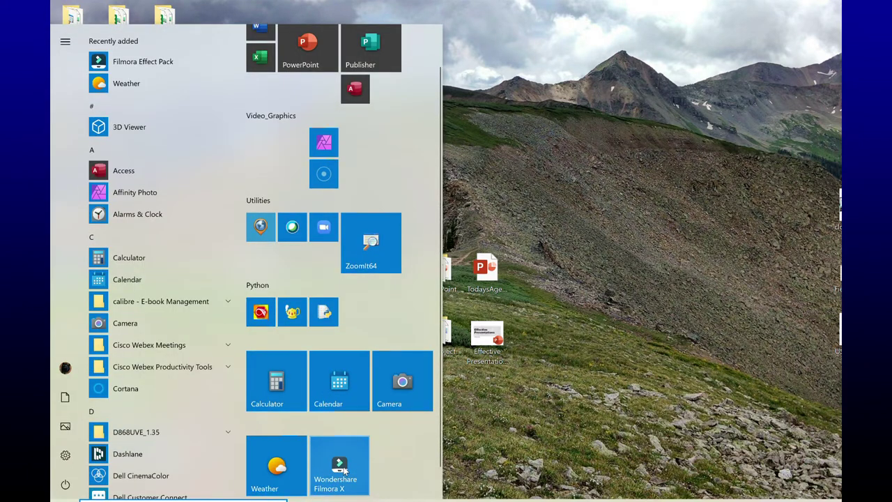
drag(341, 455, 263, 124)
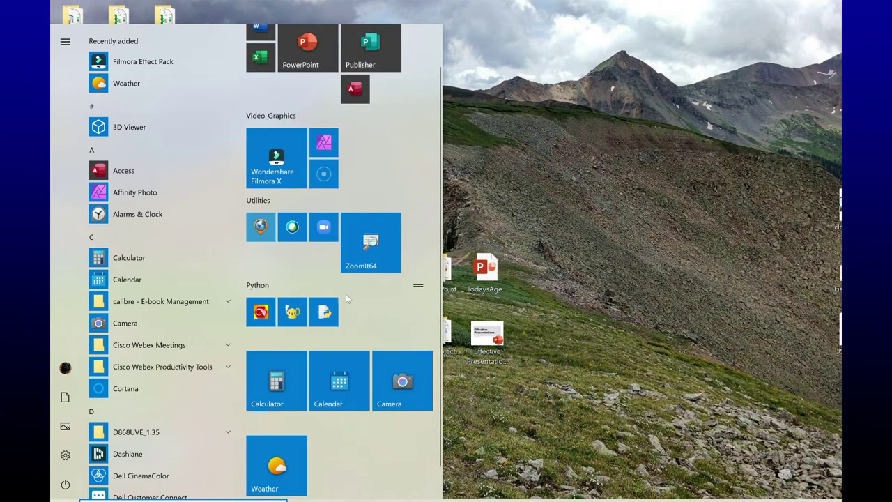
- Resize the PowerPoint tile in Office2019 to Small
scroll(345, 294, up, 1)
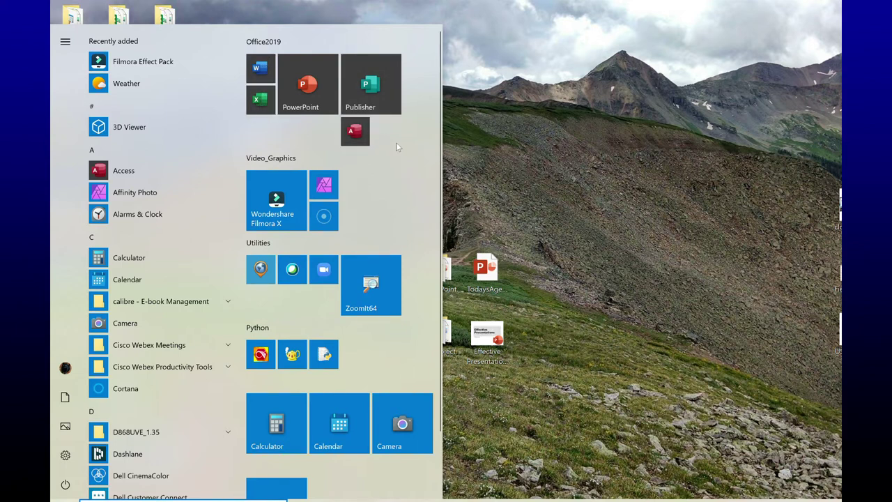
click(313, 82)
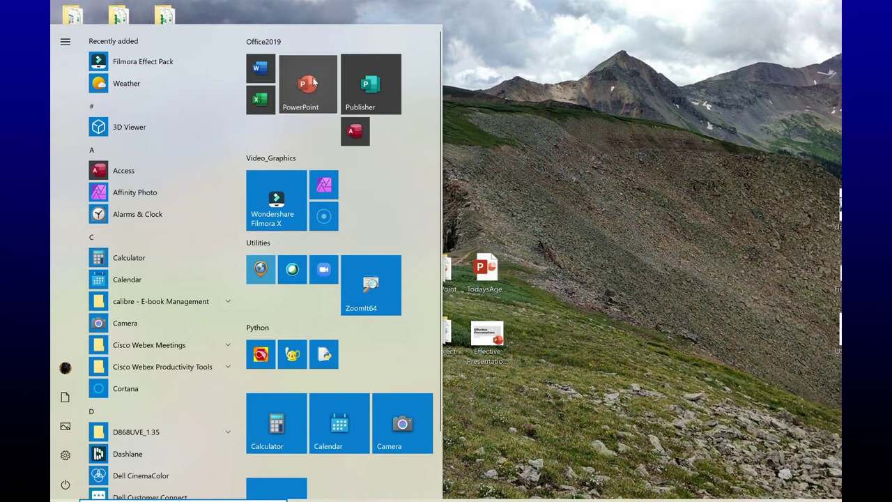
right_click(313, 82)
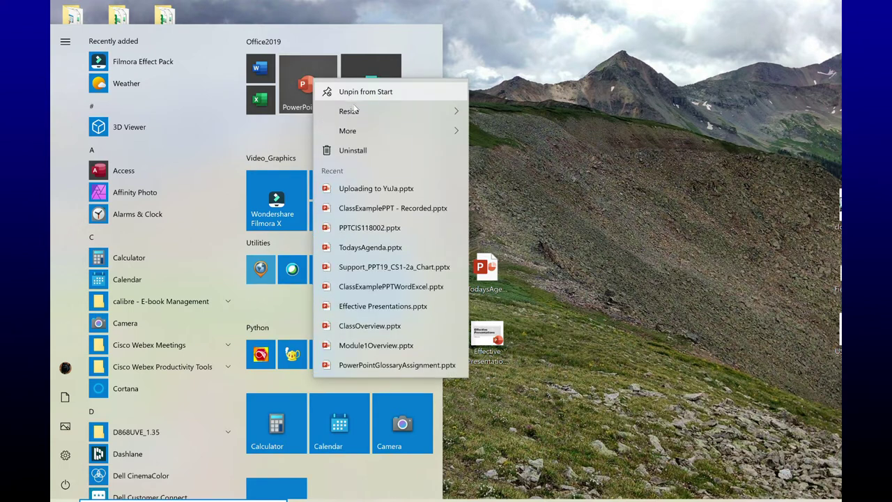
mouse_move(355, 110)
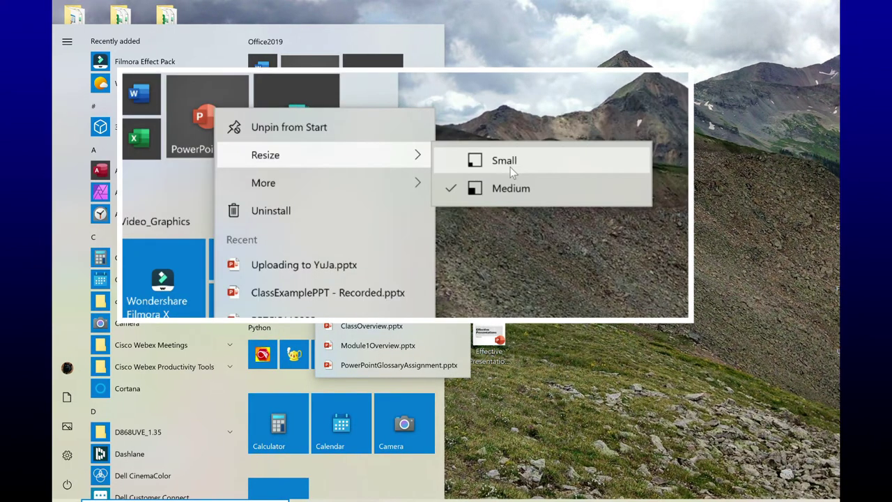
click(521, 112)
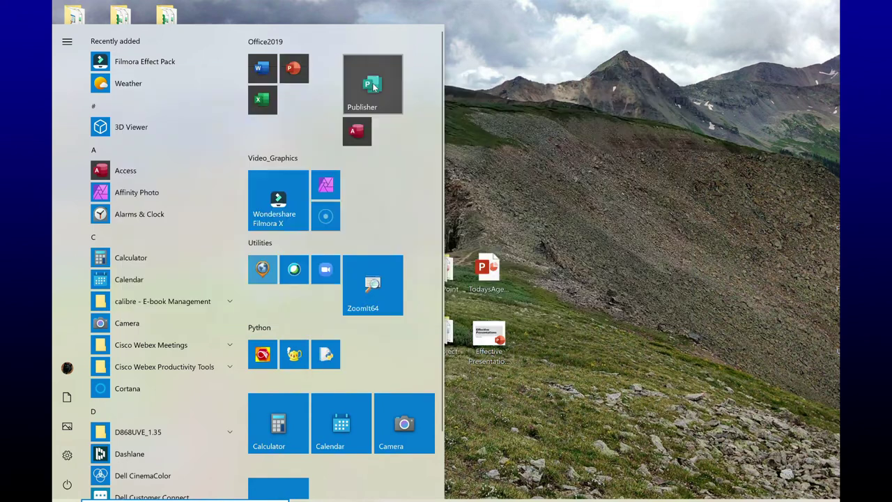
- Resize the Publisher tile to Small and place it beside PowerPoint
right_click(373, 85)
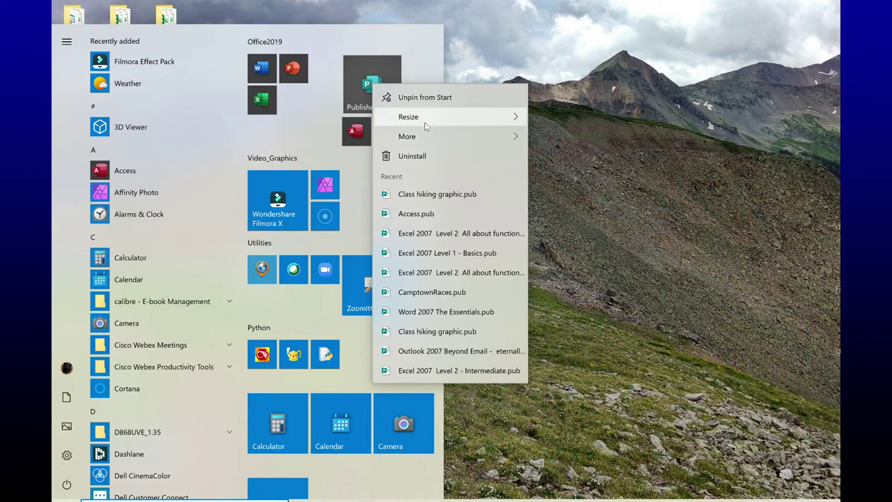
mouse_move(422, 122)
click(577, 123)
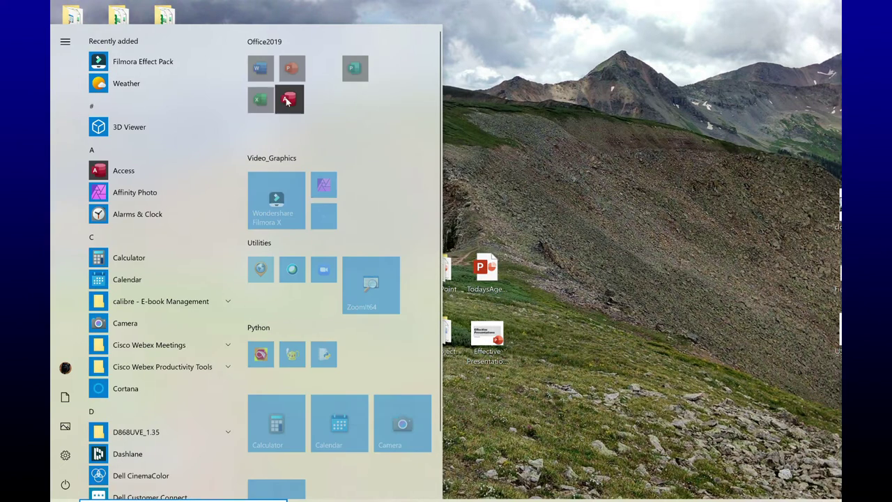
drag(355, 76, 325, 75)
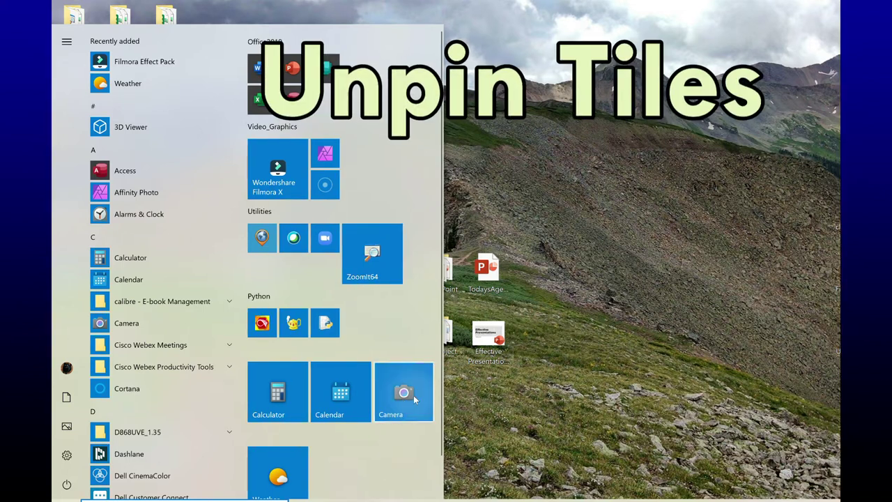
- Unpin the Camera tile, leaving Calculator and Calendar side by side
right_click(401, 397)
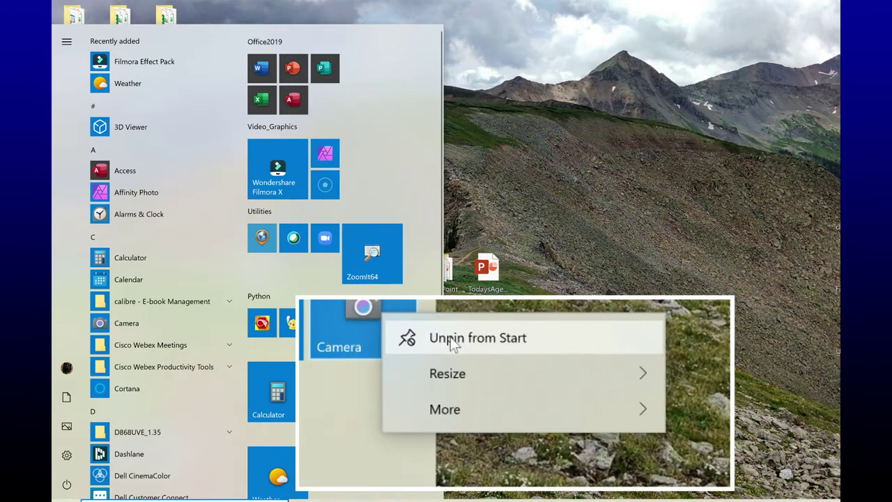
click(420, 401)
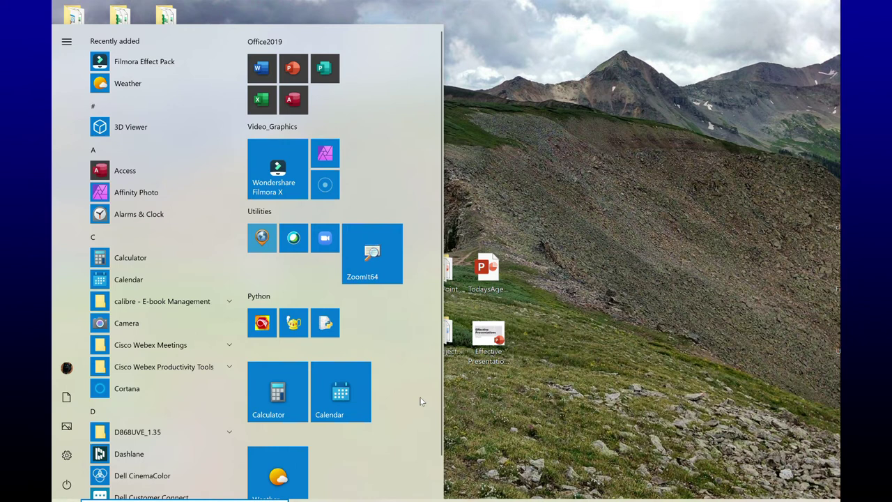
scroll(407, 401, down, 1)
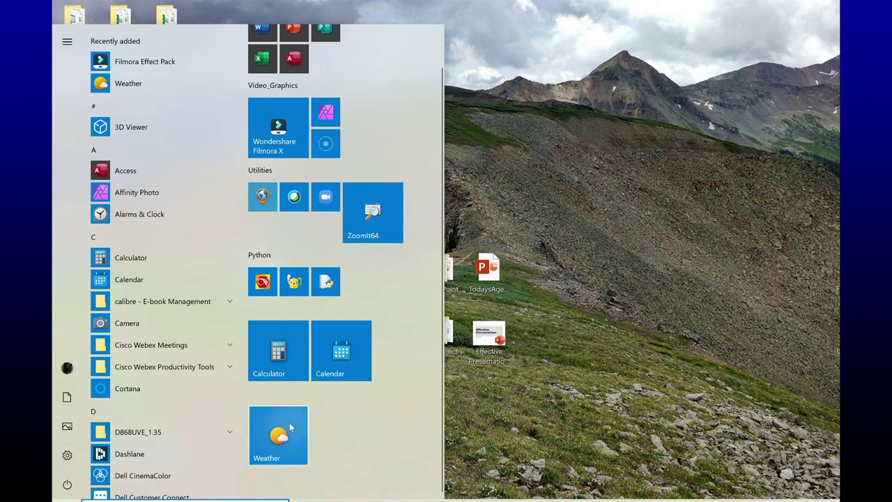
- Turn on the Weather live tile so it shows Partly Cloudy, 53°
right_click(291, 427)
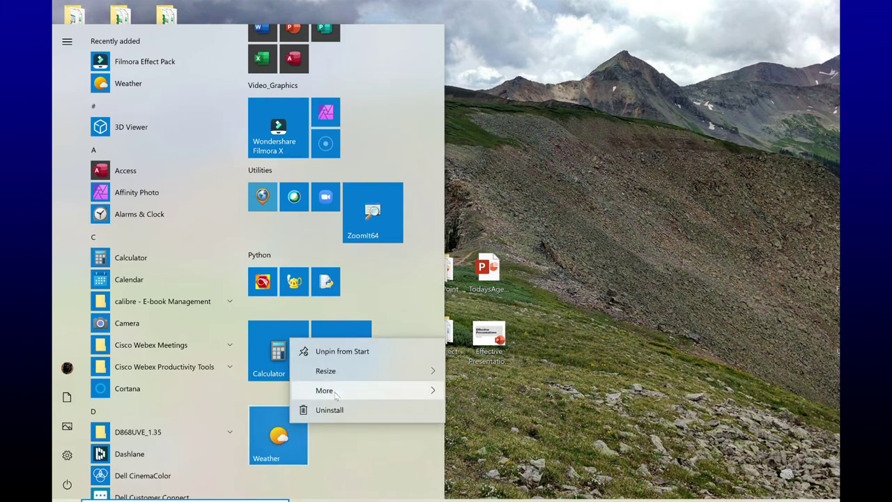
mouse_move(328, 389)
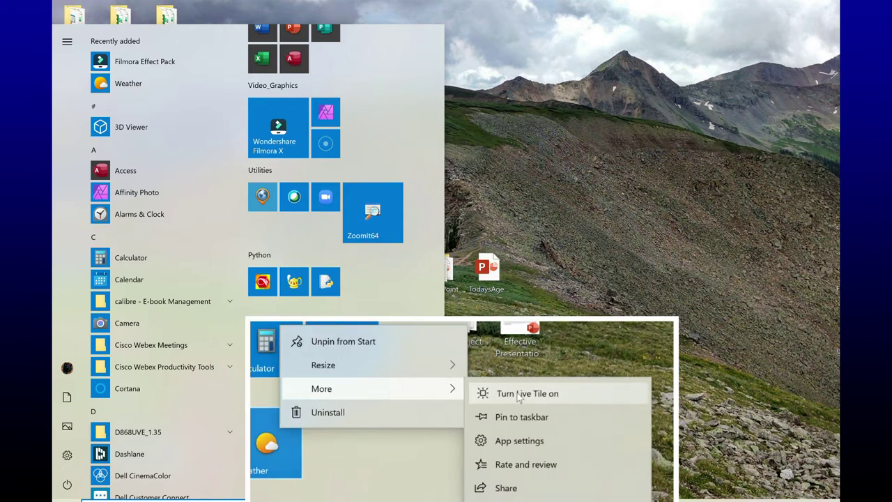
click(518, 394)
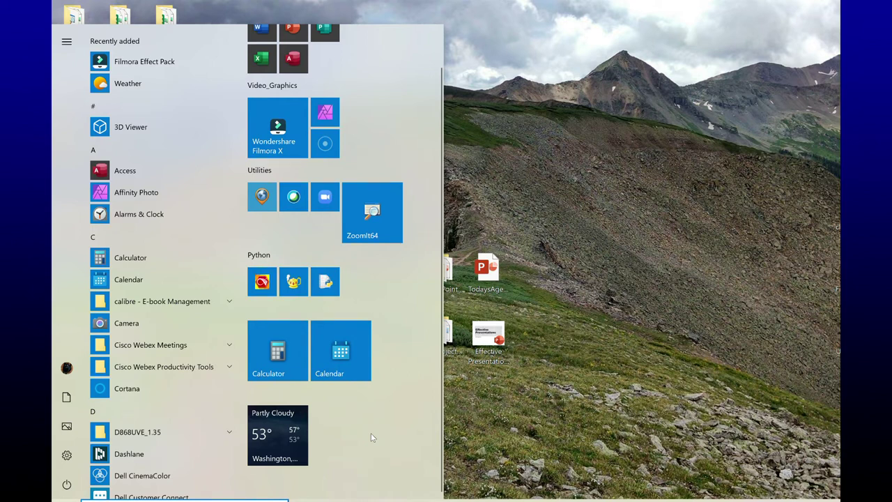
scroll(370, 433, up, 1)
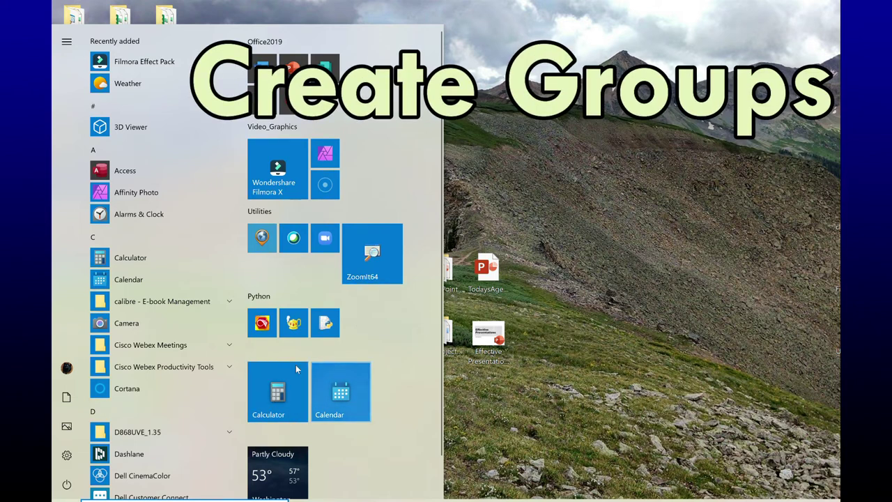
- Name the Calculator and Calendar group 'Accessories'
mouse_move(261, 355)
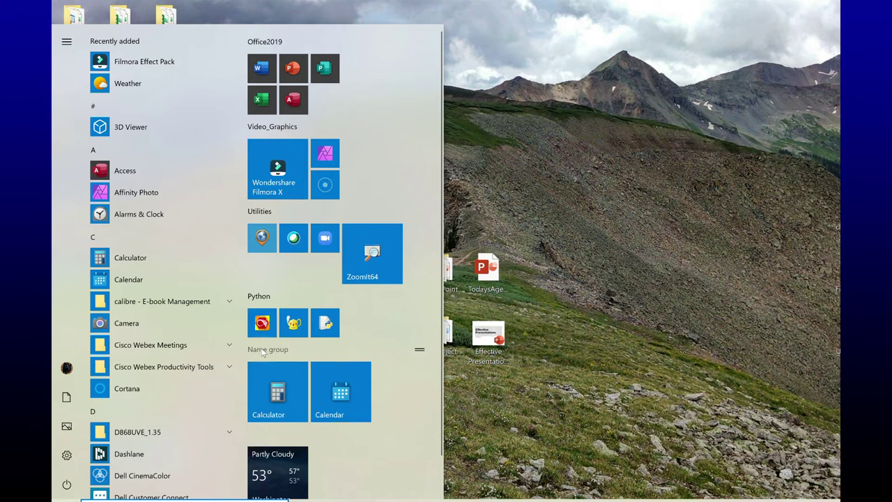
click(264, 352)
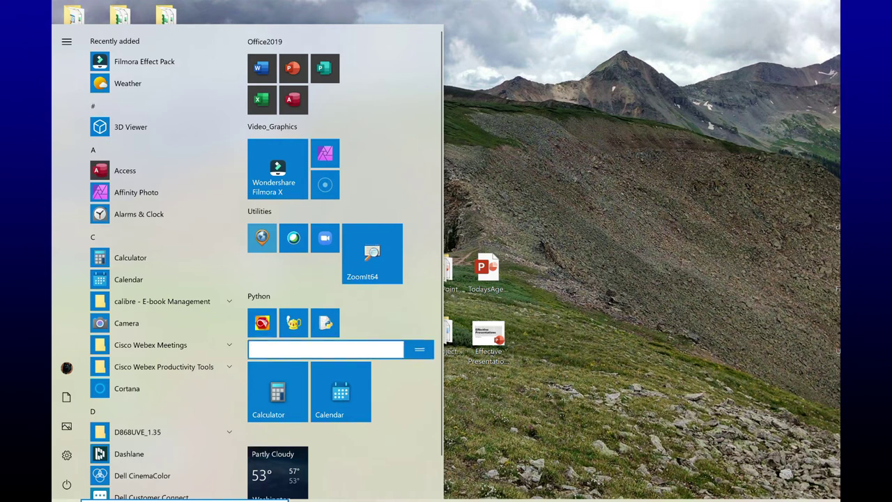
text(Accessories)
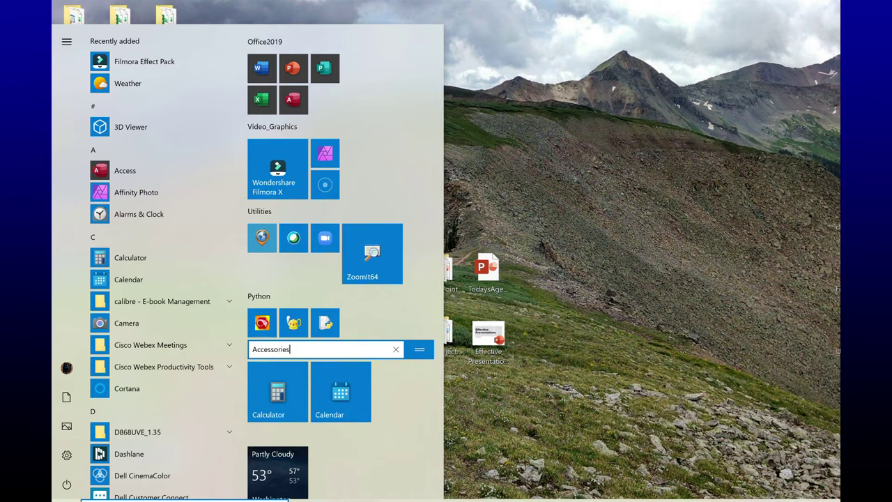
- Name the group holding the live Weather tile 'Weather'
click(389, 445)
text(Weather)
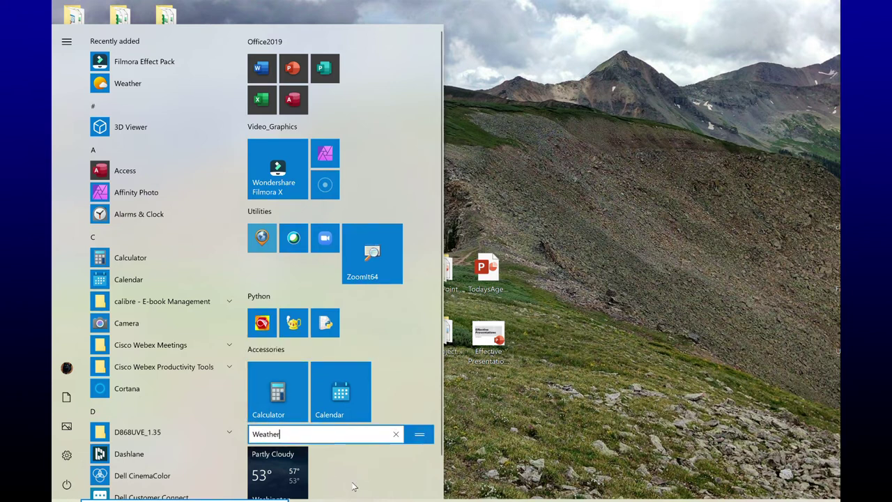
key(Return)
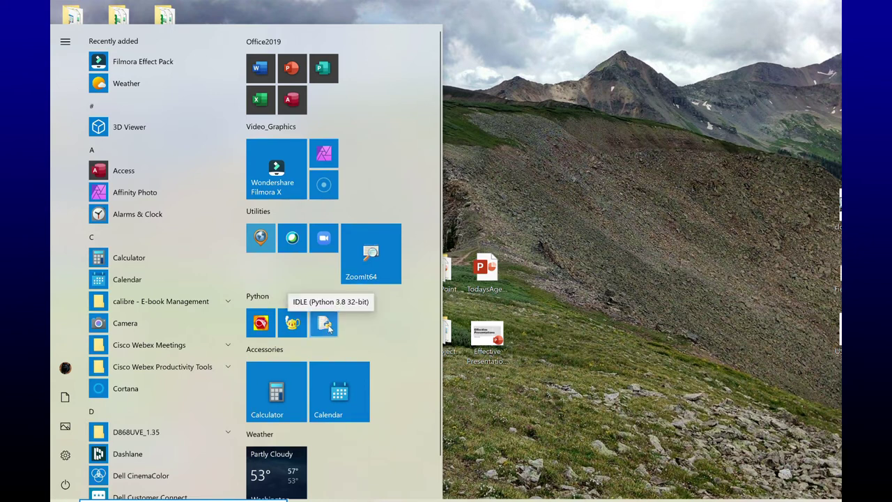
- Combine the three Python group tiles into one tile folder
click(300, 331)
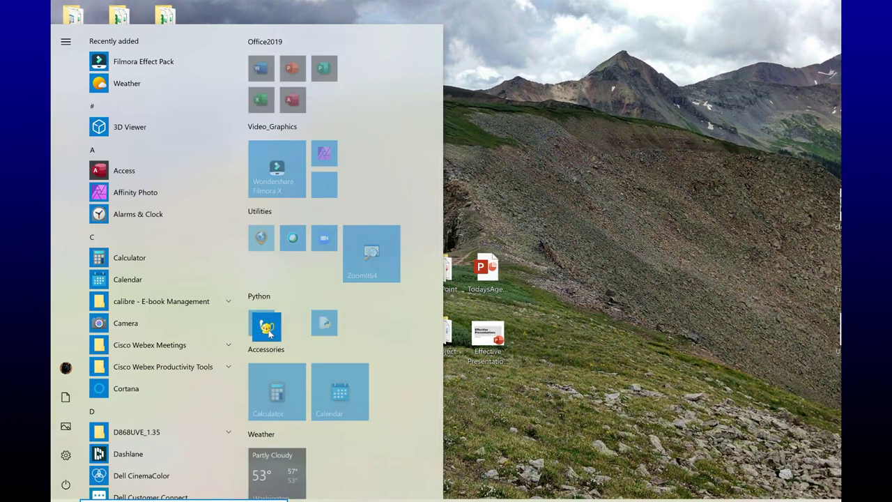
drag(269, 333, 269, 332)
click(294, 332)
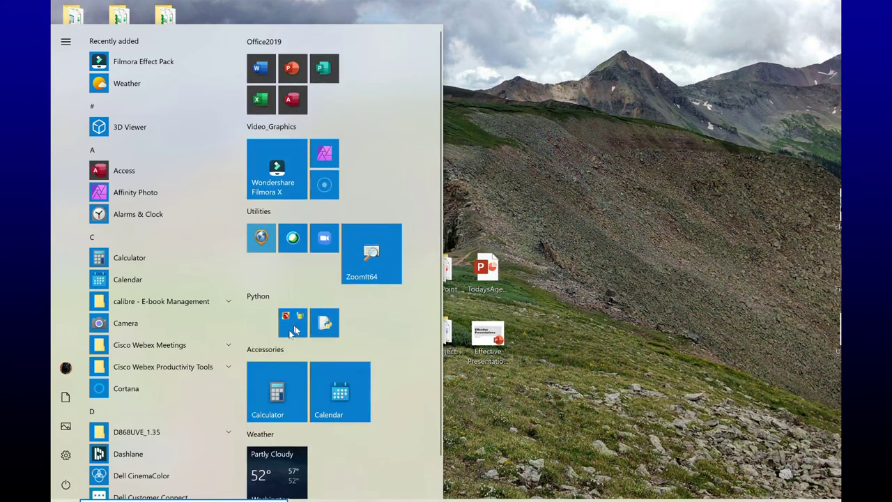
click(292, 328)
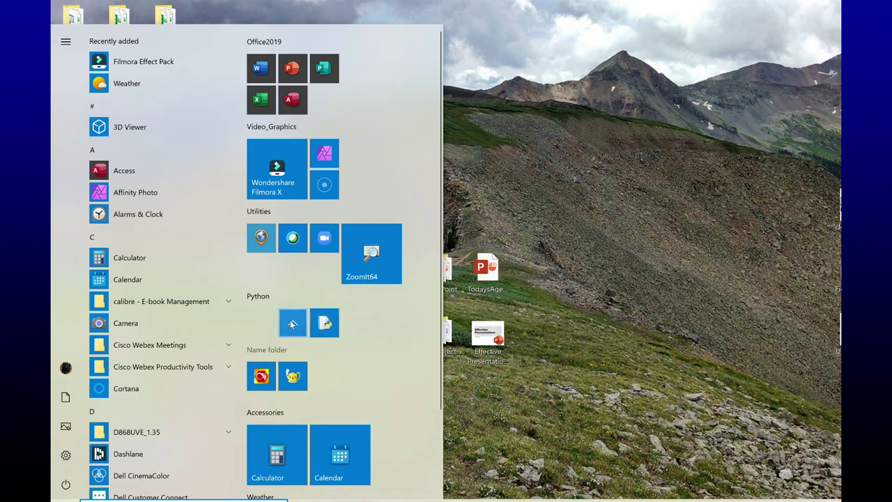
drag(324, 322, 300, 330)
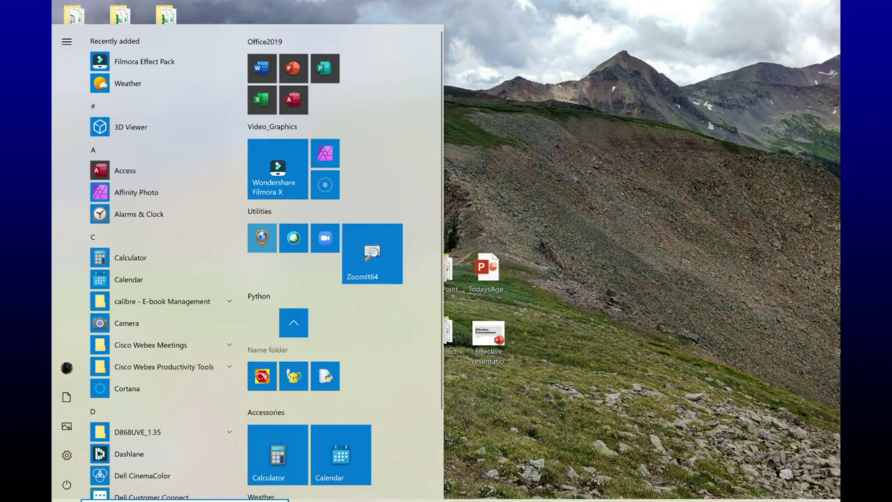
- Name the new tile folder 'Python'
click(340, 349)
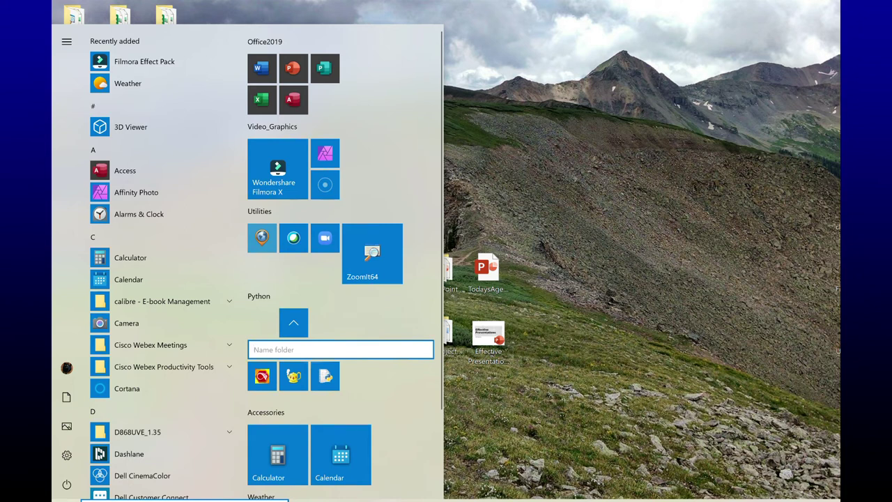
text(P)
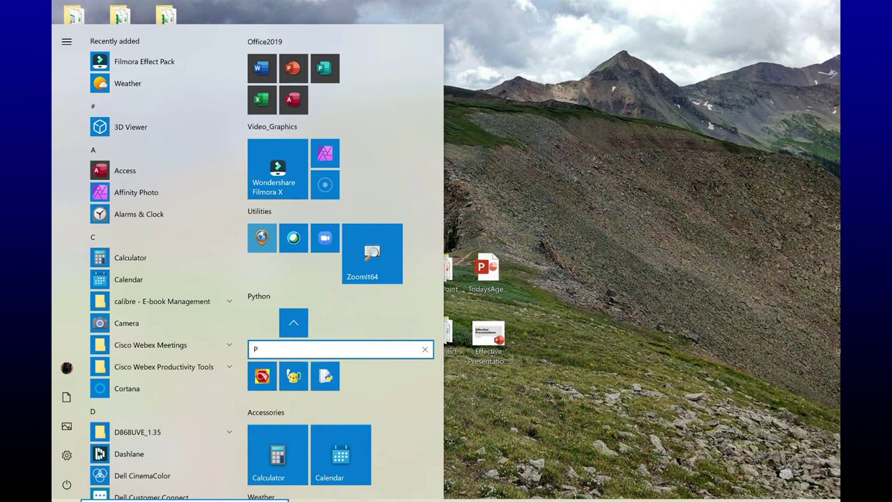
text(ython)
key(Return)
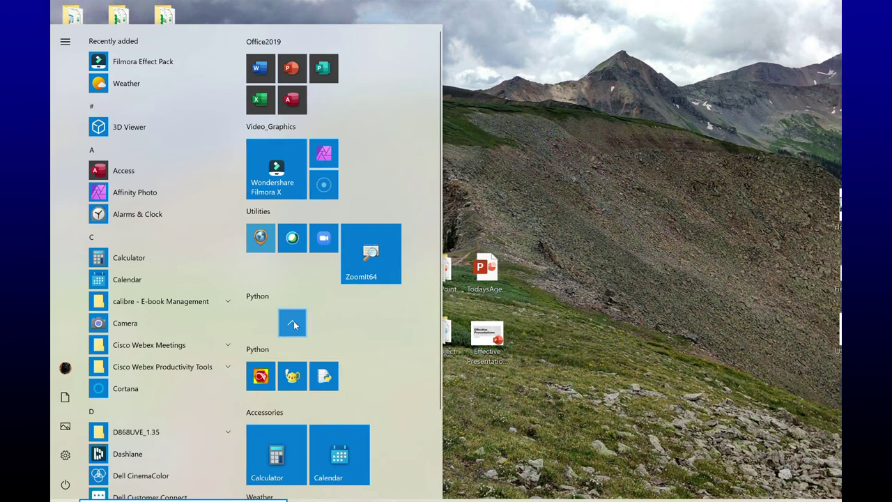
click(292, 324)
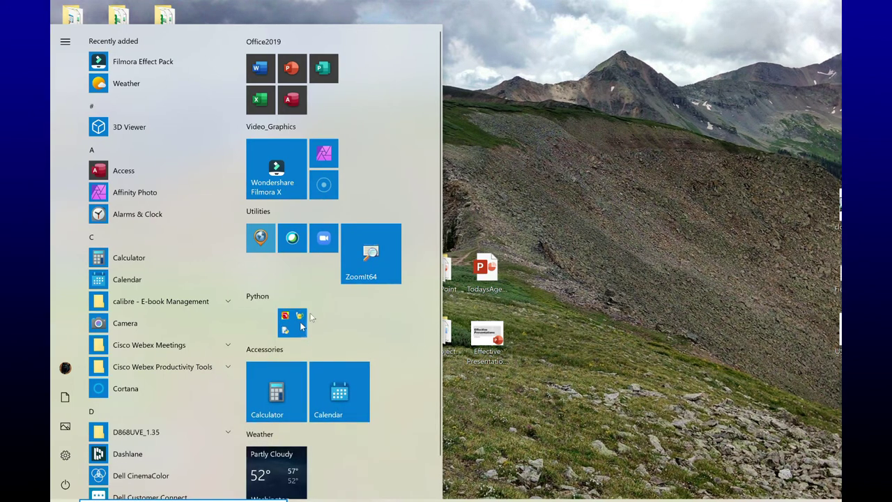
click(295, 329)
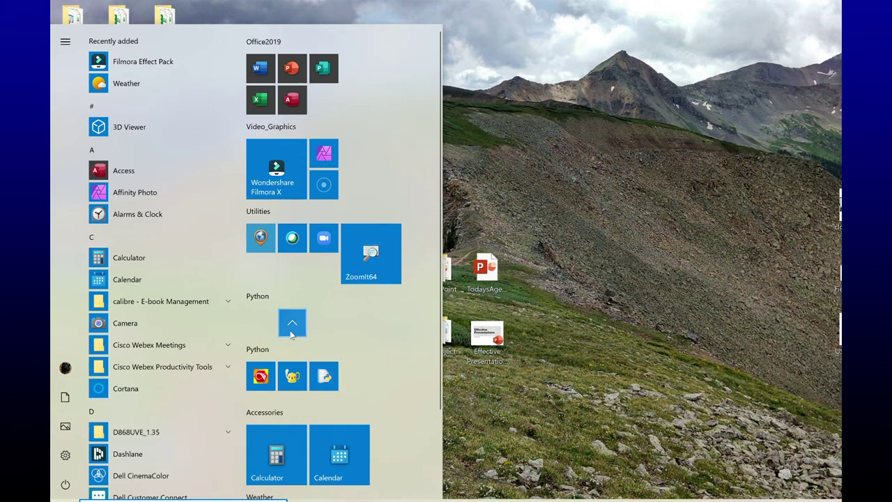
- Move IDLE, the red tile and the yellow Python tile out of the folder into one row
click(292, 322)
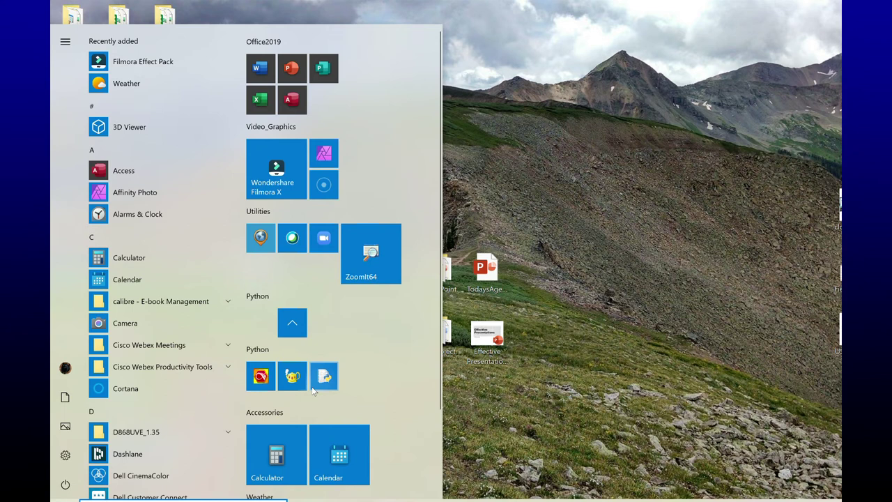
drag(324, 375, 317, 344)
click(293, 322)
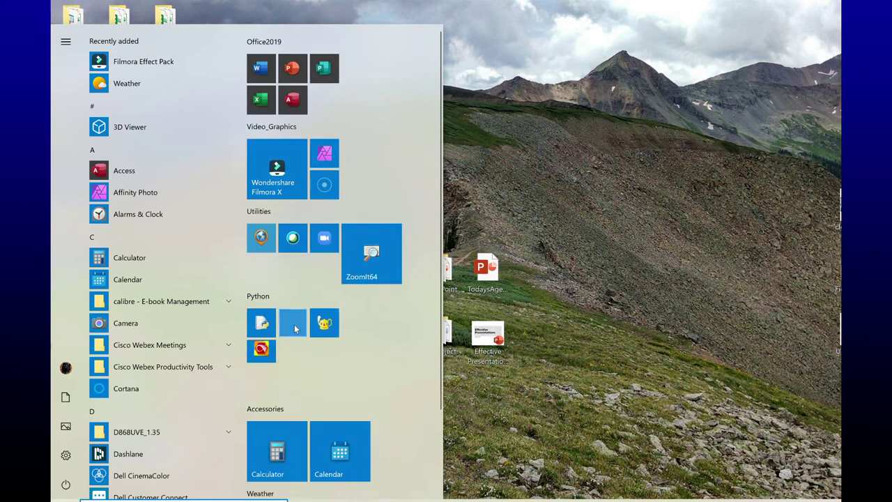
drag(261, 375, 357, 324)
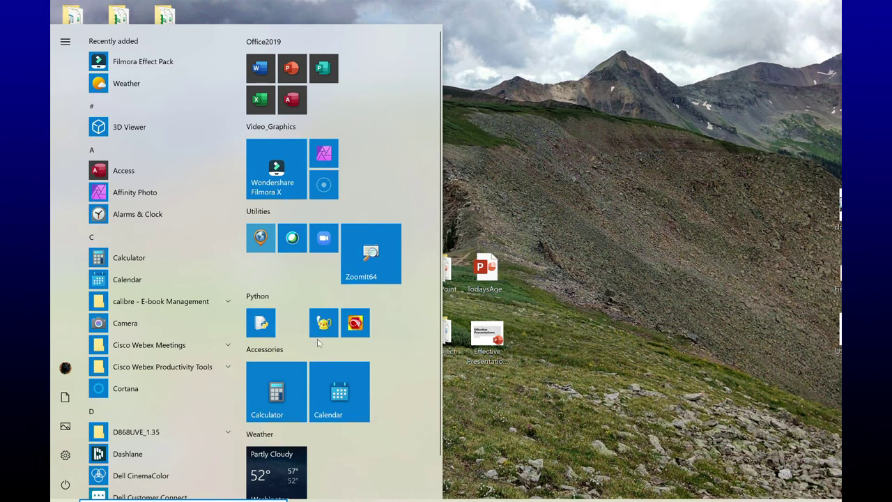
drag(320, 326, 292, 322)
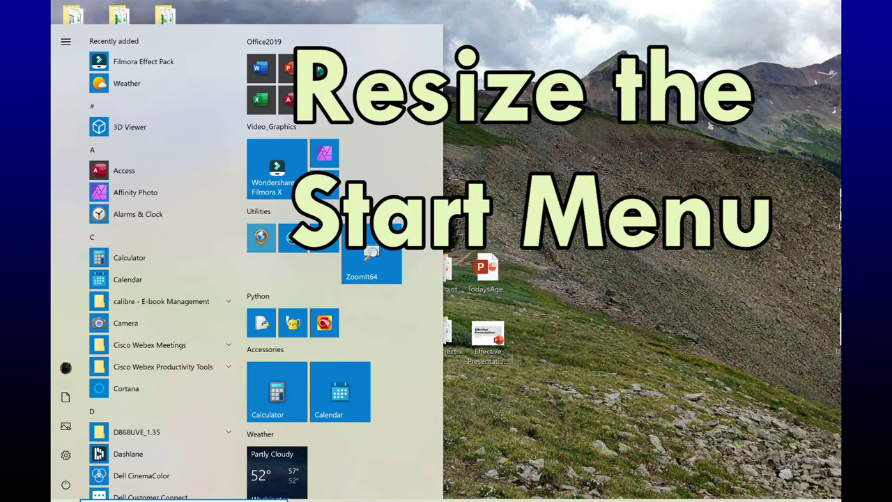
drag(443, 68, 370, 26)
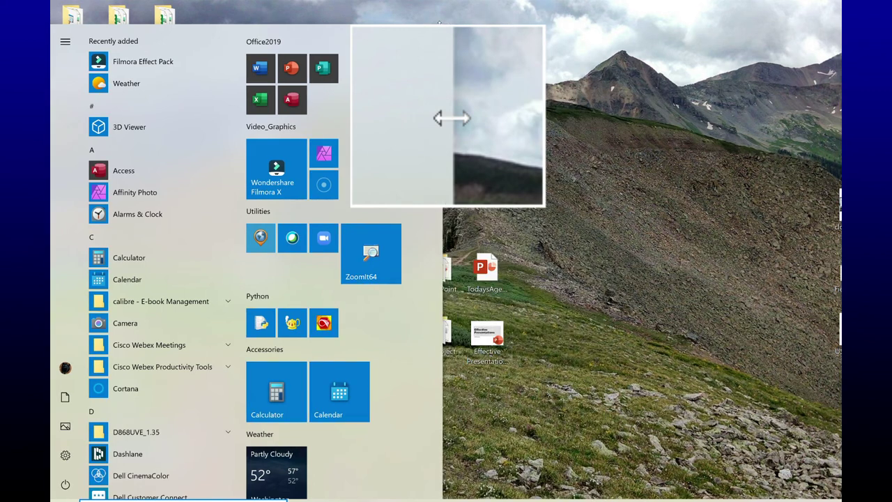
drag(424, 48, 354, 25)
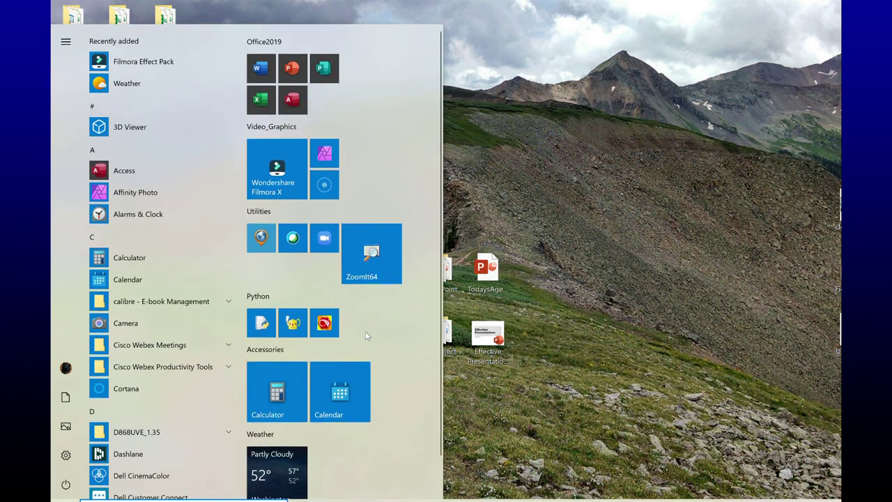